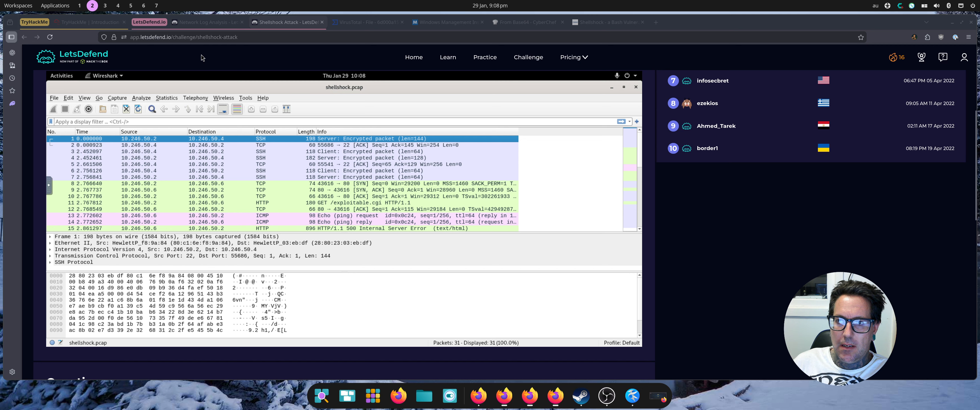
# - Read the Shellshock Attack challenge description and return to the lab environment's packet capture
pyautogui.scroll(4, 202, 58)
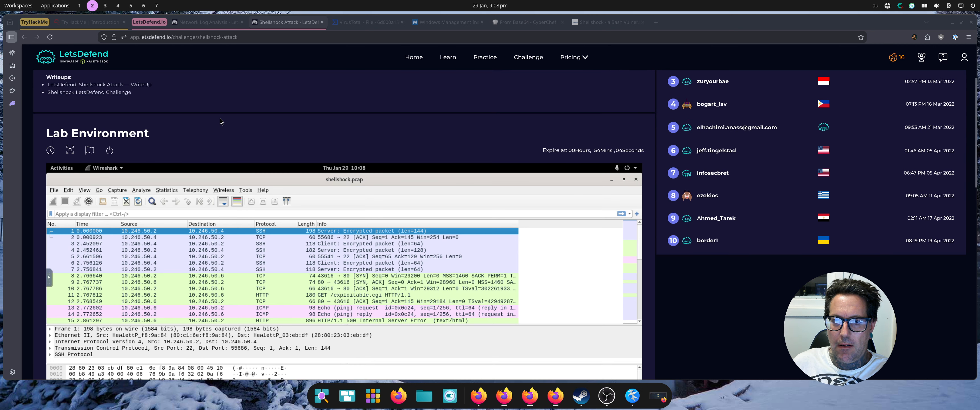
pyautogui.scroll(2, 182, 129)
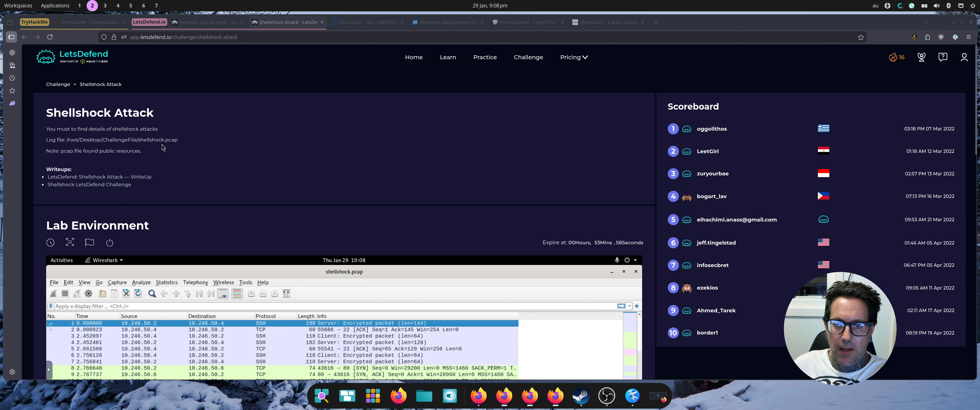
pyautogui.scroll(-6, 186, 158)
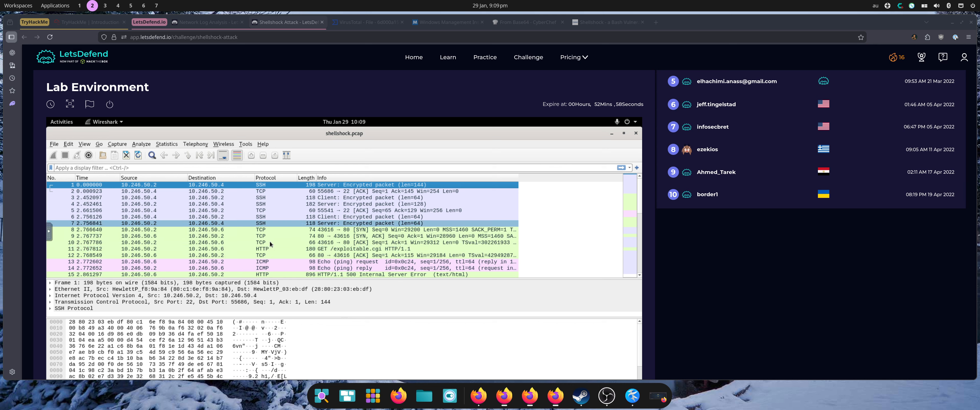
# - Inspect the raw bytes of the HTTP GET /exploitable.cgi request in packet 11
pyautogui.click(264, 249)
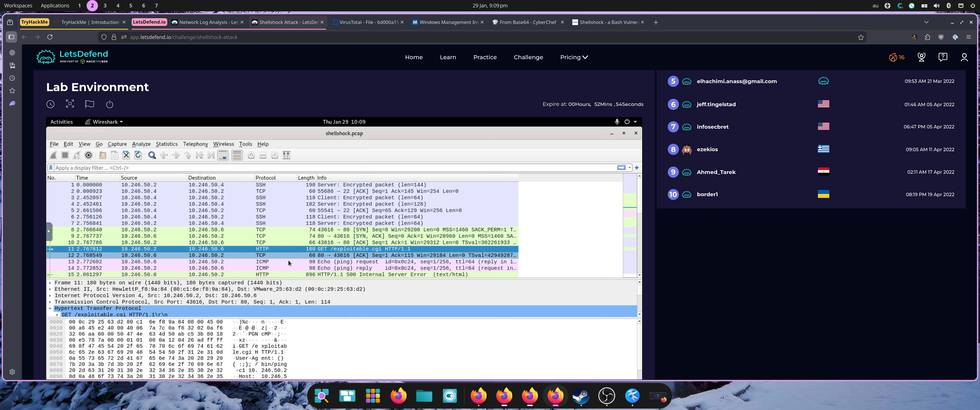
pyautogui.click(274, 375)
pyautogui.click(272, 362)
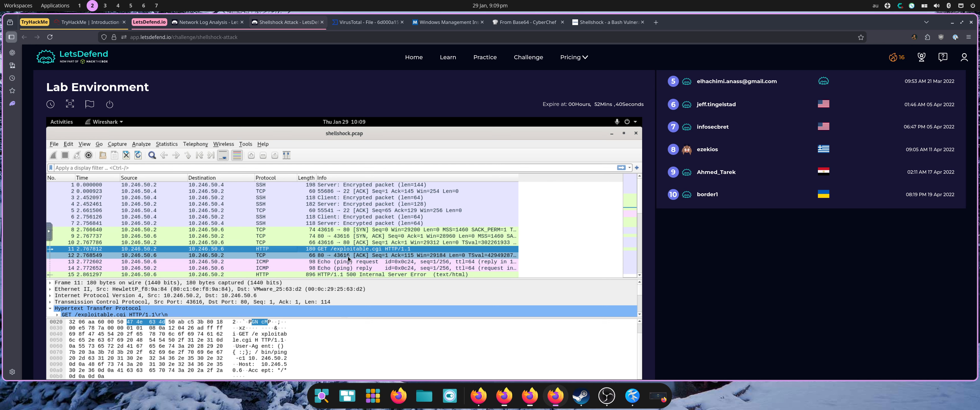
# - Examine the HTTP 500 response in packet 15, looking through its raw bytes for the server header
pyautogui.click(363, 275)
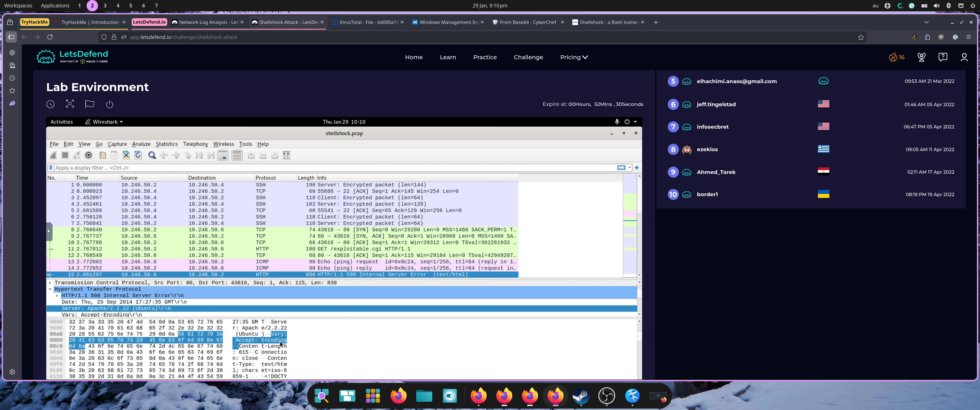
pyautogui.scroll(1, 264, 344)
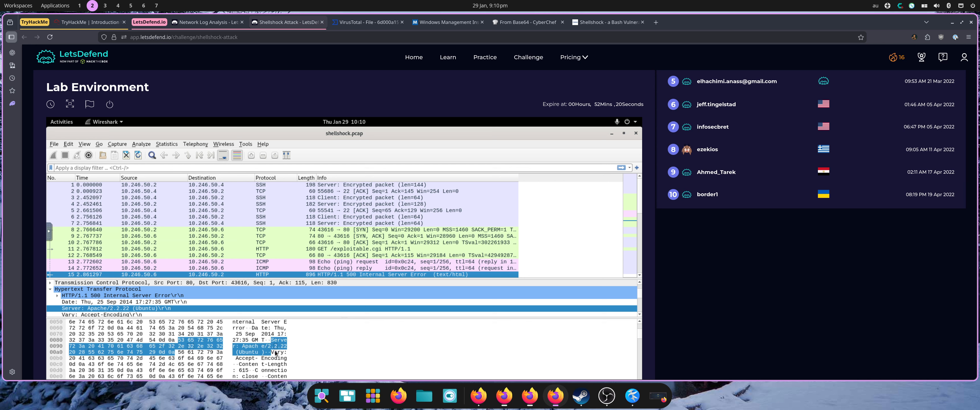
pyautogui.scroll(-2, 275, 353)
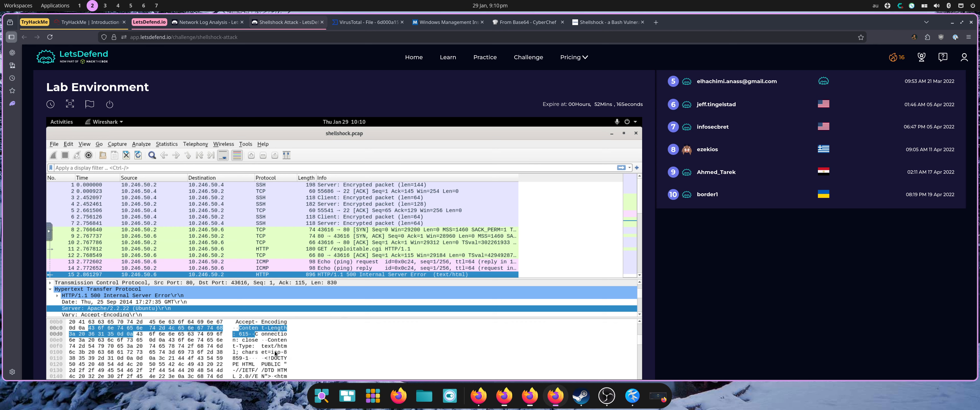
pyautogui.scroll(3, 273, 354)
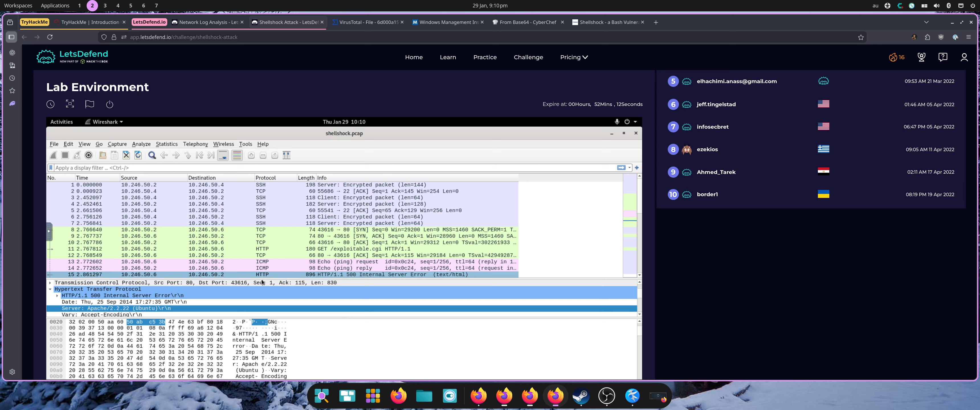
# - Shrink the packet list and enlarge the raw bytes area to show more of packet 15's response, including its Server header
pyautogui.moveTo(263, 278); pyautogui.dragTo(266, 221)
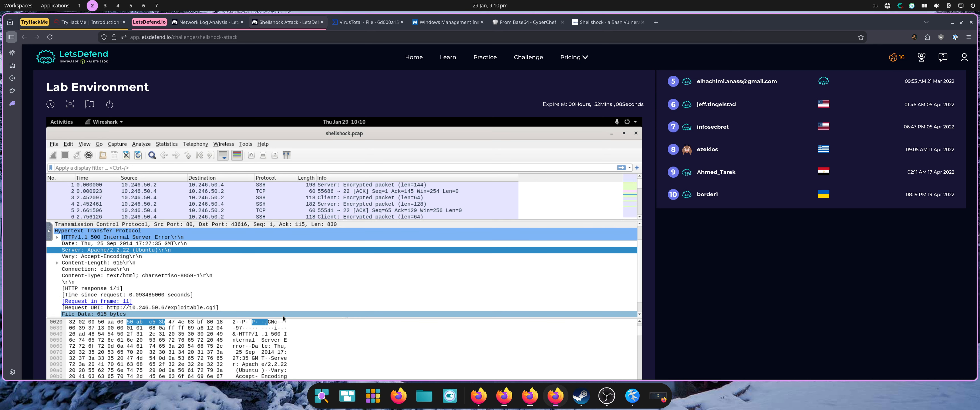
pyautogui.moveTo(285, 319); pyautogui.dragTo(273, 280)
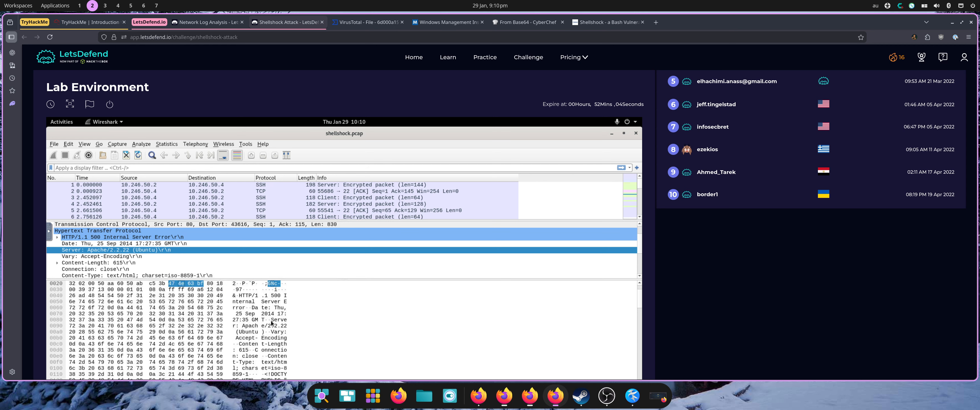
pyautogui.scroll(-2, 273, 325)
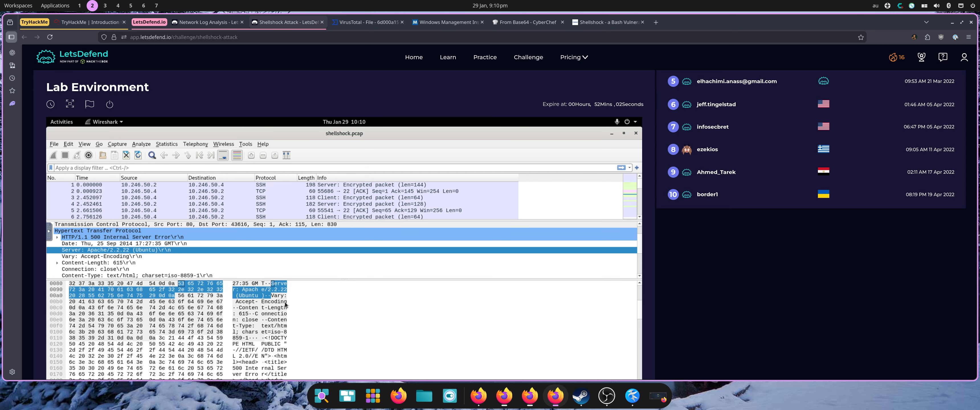
pyautogui.scroll(1, 287, 316)
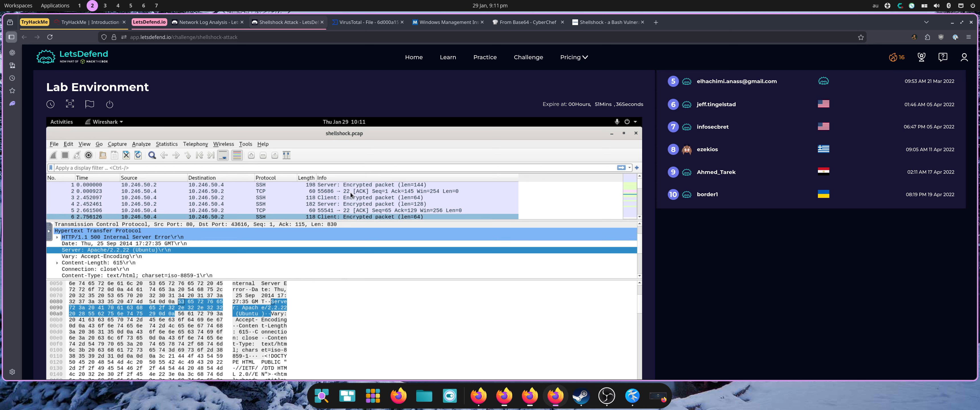
# - Inspect the encrypted SSH packet 4 and the GET /exploitable.cgi request in packet 11
pyautogui.click(390, 205)
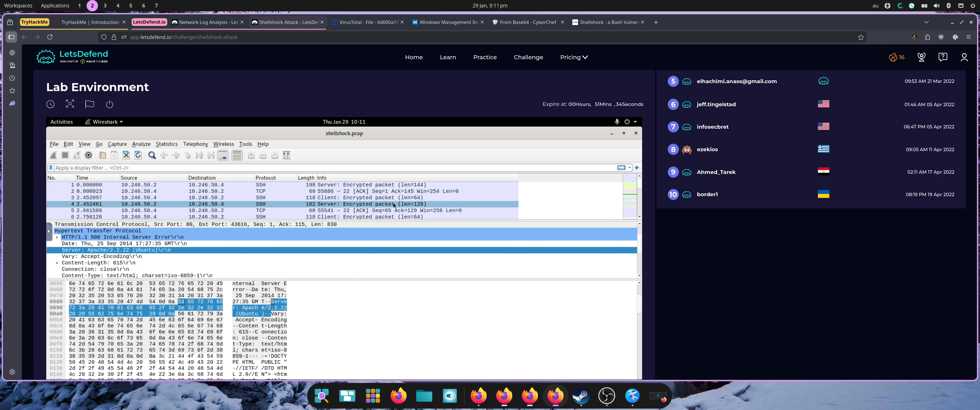
pyautogui.scroll(-2, 389, 209)
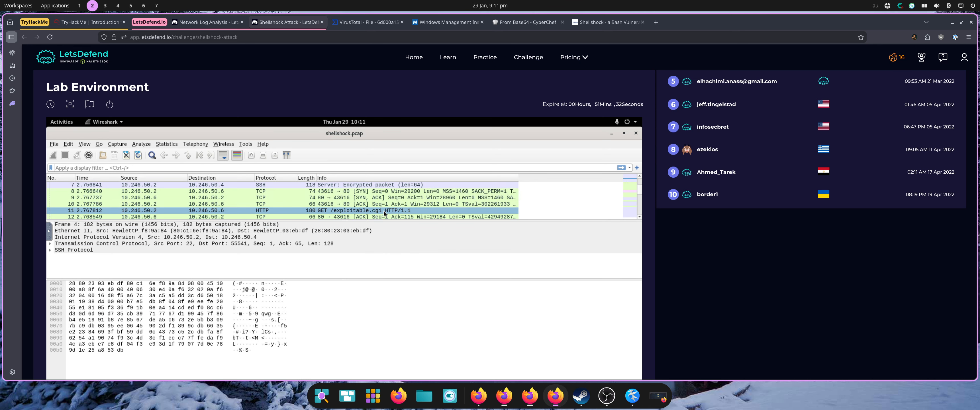
pyautogui.click(384, 211)
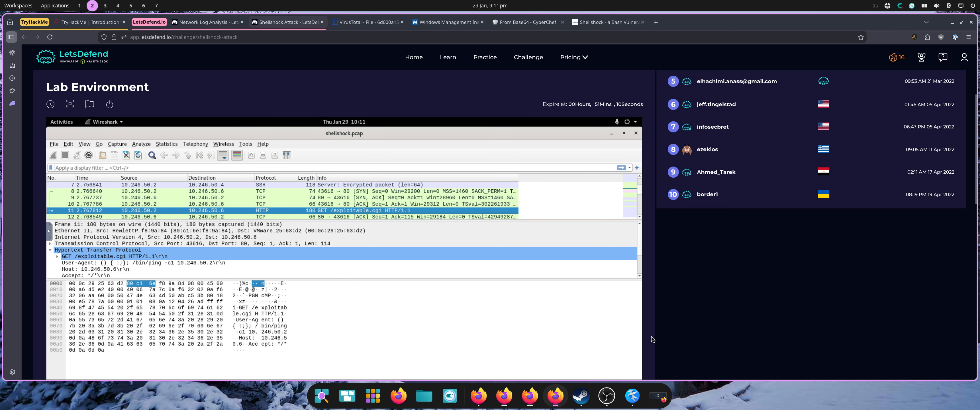
# - Step through the TCP acknowledgement in packet 12 and the ICMP ping request and reply in packets 13 and 14
pyautogui.scroll(-1, 394, 211)
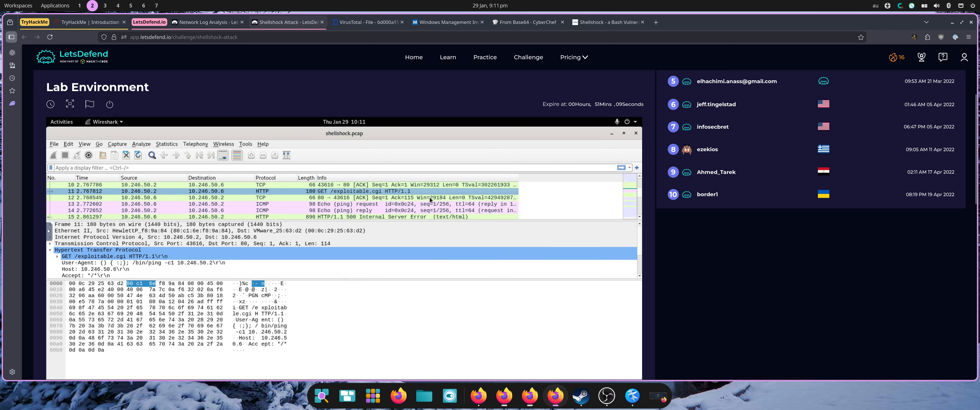
pyautogui.click(392, 209)
pyautogui.click(379, 199)
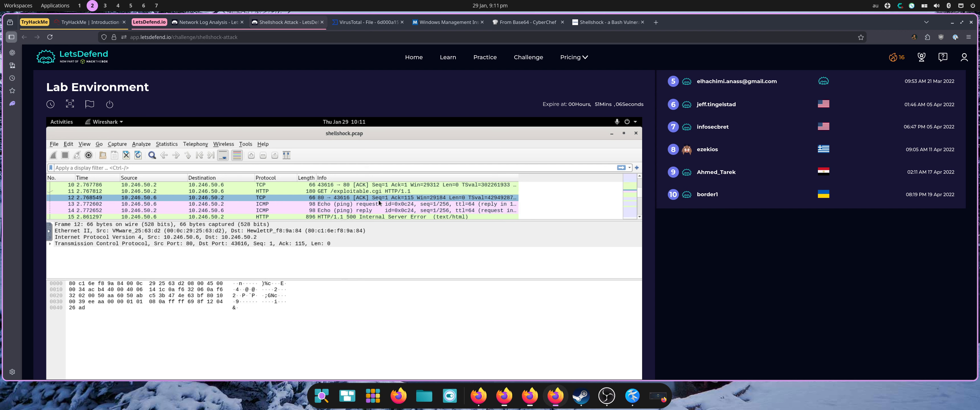
pyautogui.click(379, 204)
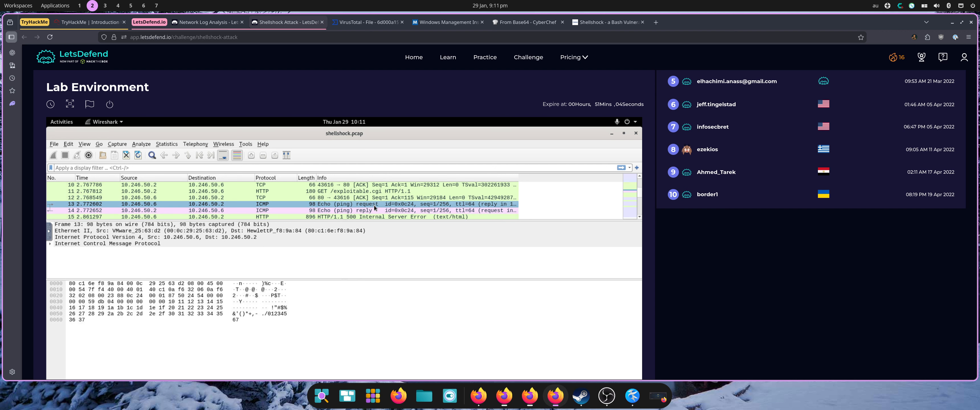
pyautogui.click(374, 211)
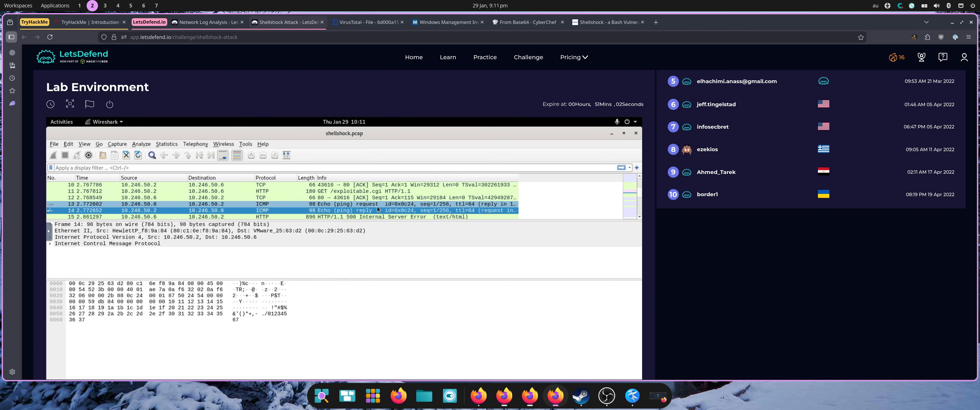
pyautogui.click(376, 205)
# - Review the challenge questions, highlighting the answers for the operating system, the application server version and the attacker's command
pyautogui.scroll(-4, 663, 284)
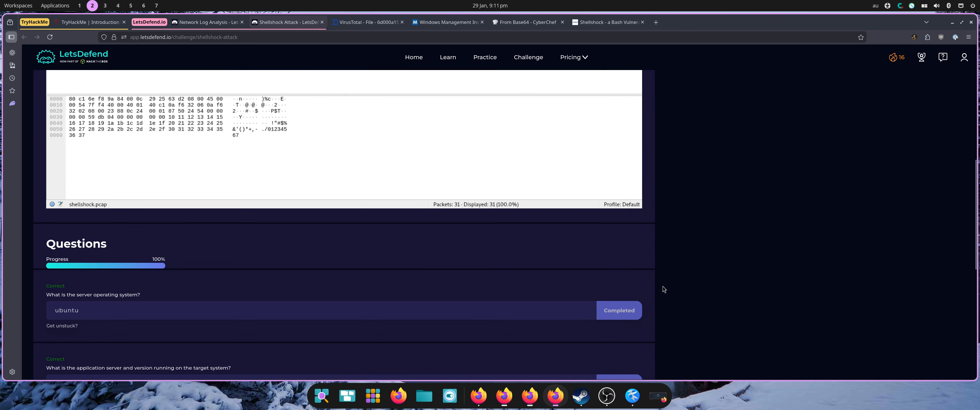
pyautogui.scroll(-4, 663, 284)
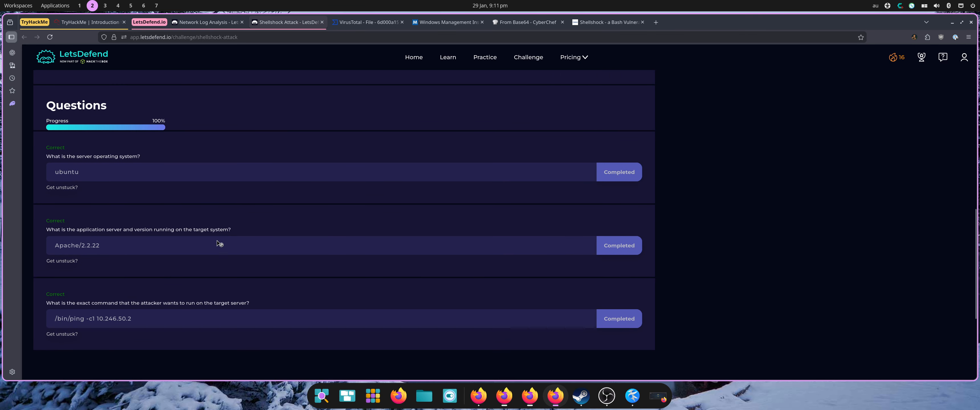
pyautogui.doubleClick(68, 172)
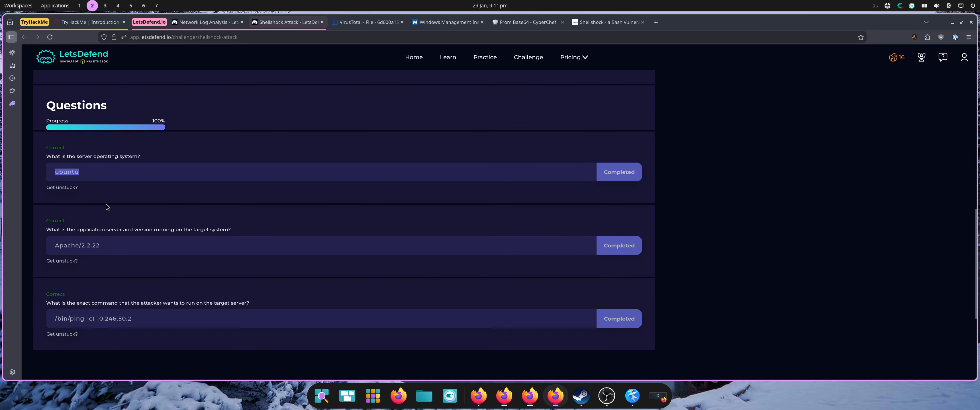
pyautogui.tripleClick(86, 247)
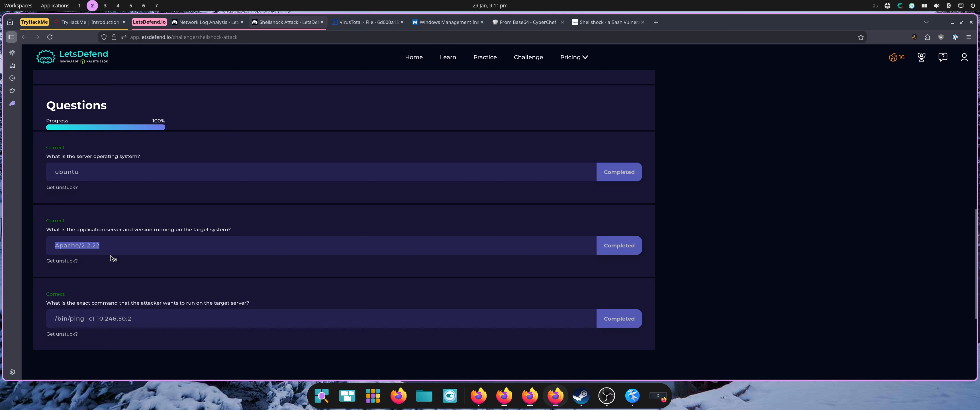
pyautogui.tripleClick(76, 322)
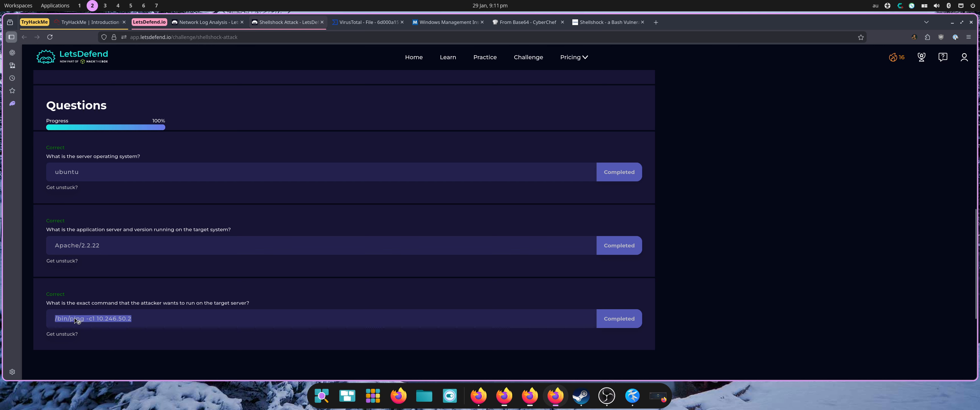
# - View the ICMP echo reply in packet 14 in its own window, and close that window
pyautogui.scroll(10, 703, 239)
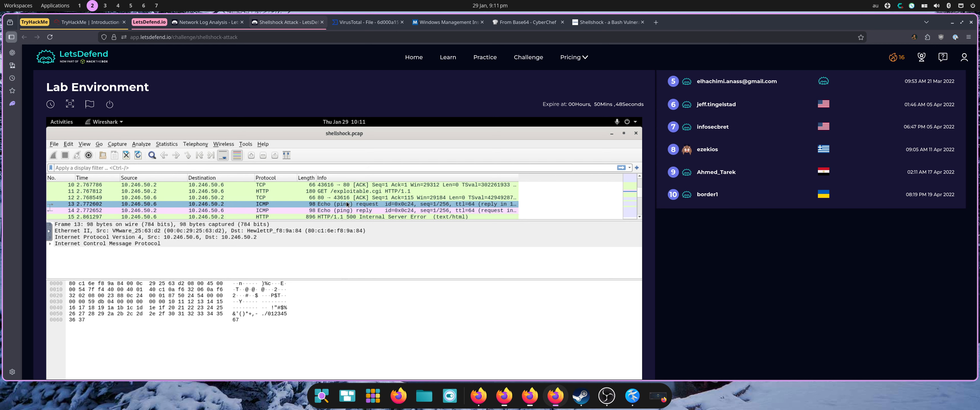
pyautogui.doubleClick(361, 212)
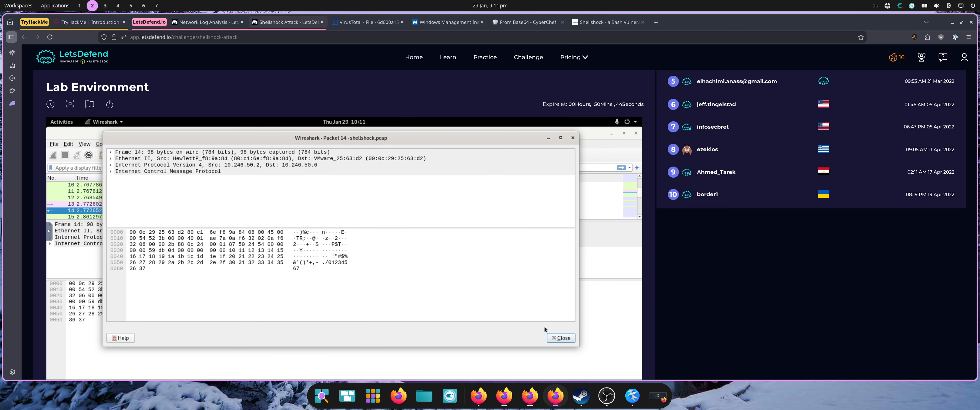
pyautogui.click(561, 338)
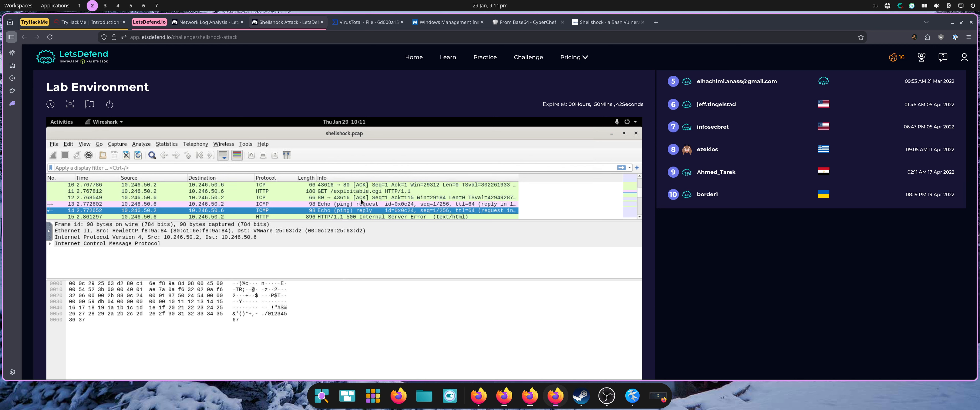
# - Inspect the raw bytes of the GET request in packet 11 and the encrypted SSH data in packet 18
pyautogui.click(351, 191)
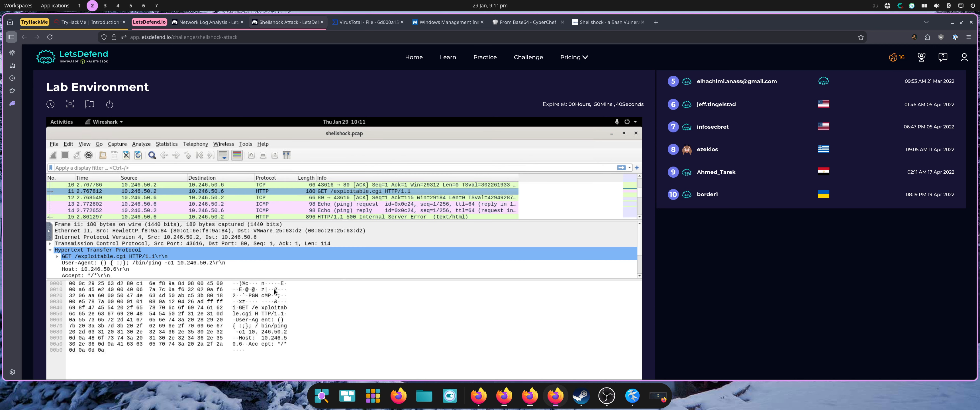
pyautogui.click(274, 324)
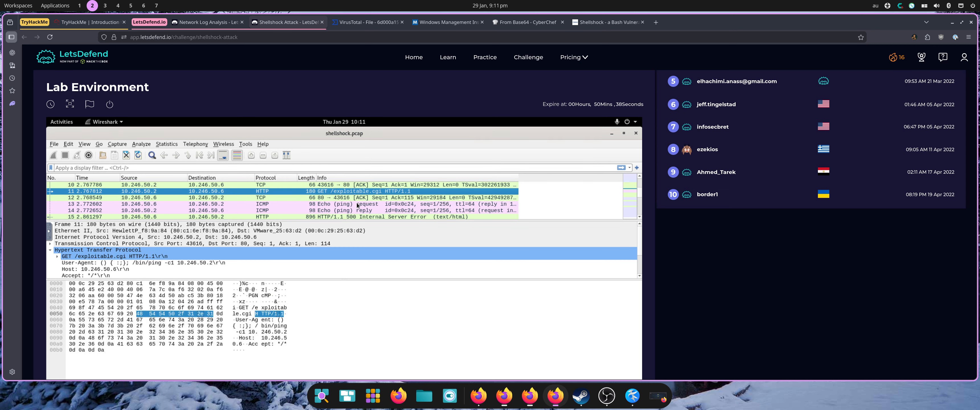
pyautogui.scroll(-1, 355, 215)
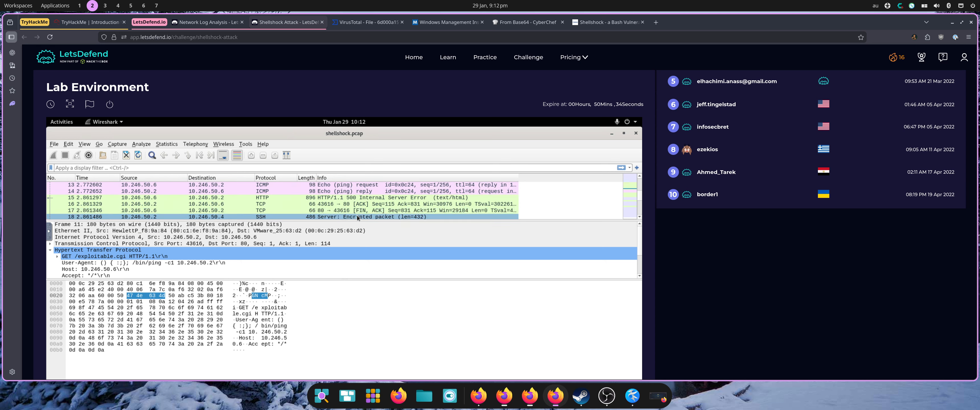
pyautogui.click(359, 217)
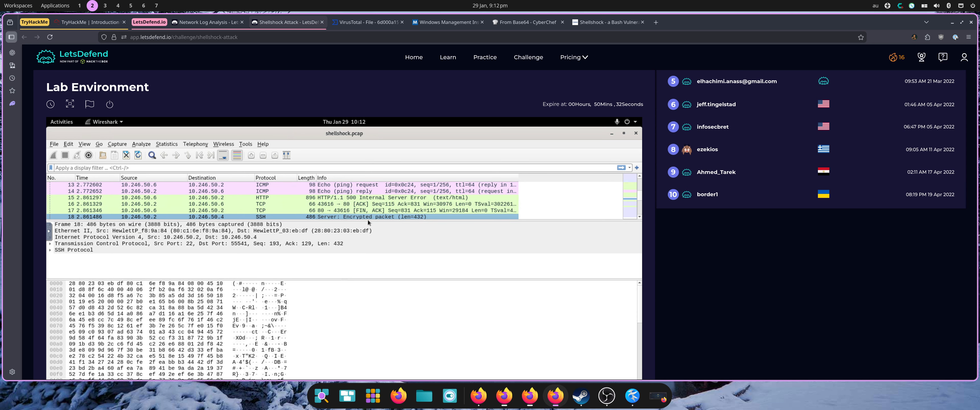